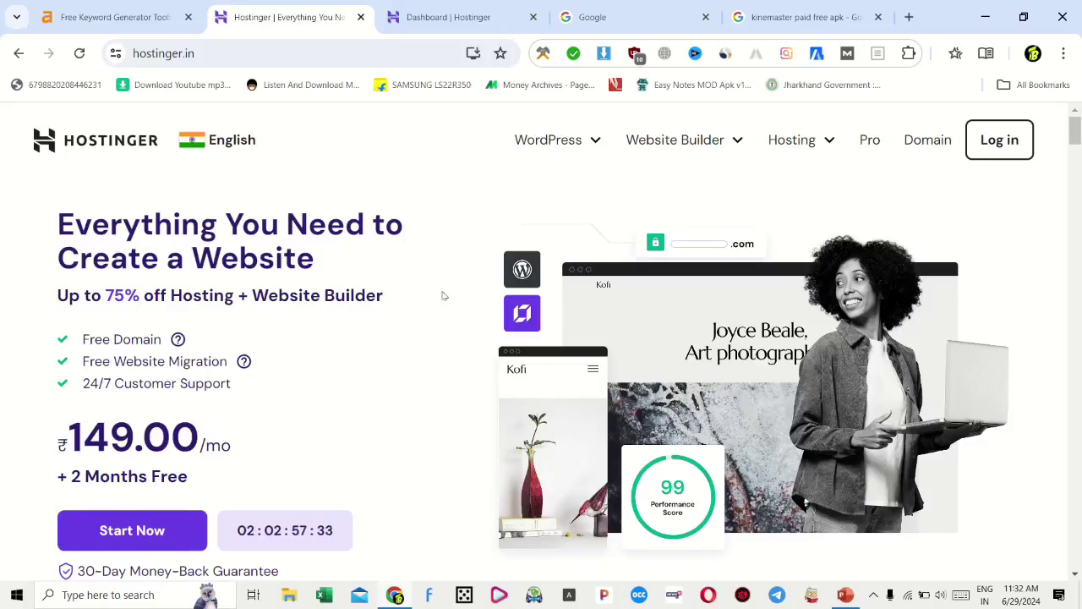
# Review the Hostinger plan prices and check the web hosting plan on the sharepricelist.in dashboard
pyautogui.scroll(-10, 454, 290)
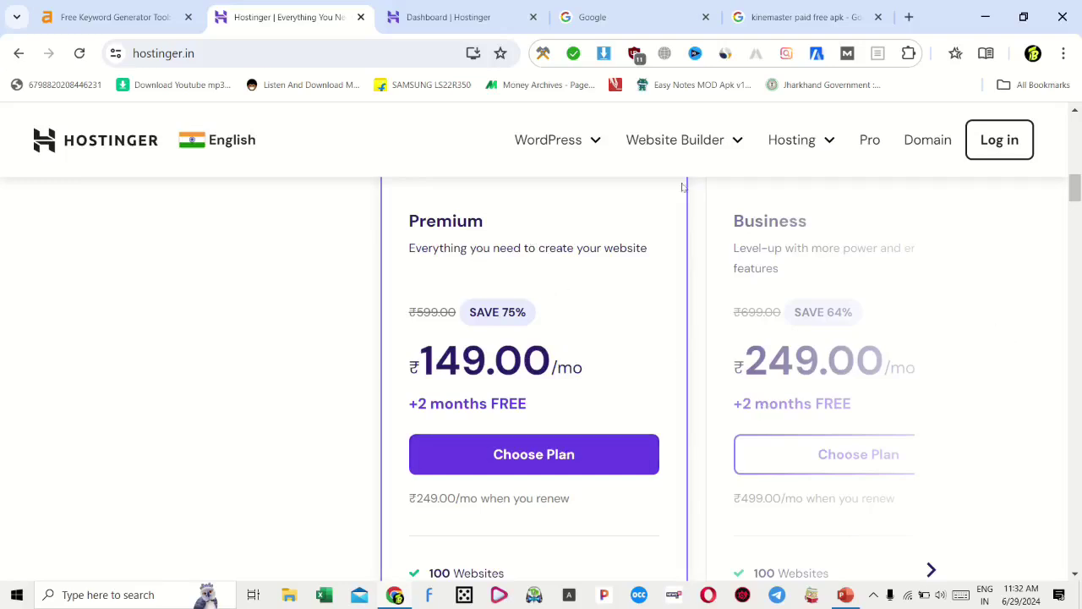
pyautogui.click(431, 17)
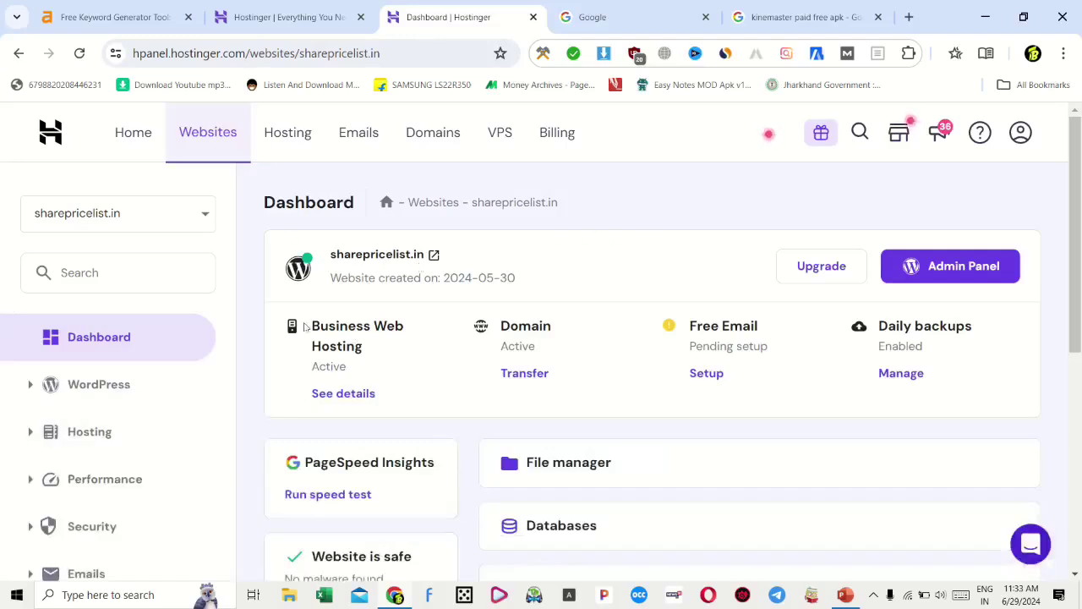
pyautogui.moveTo(306, 326); pyautogui.dragTo(494, 347)
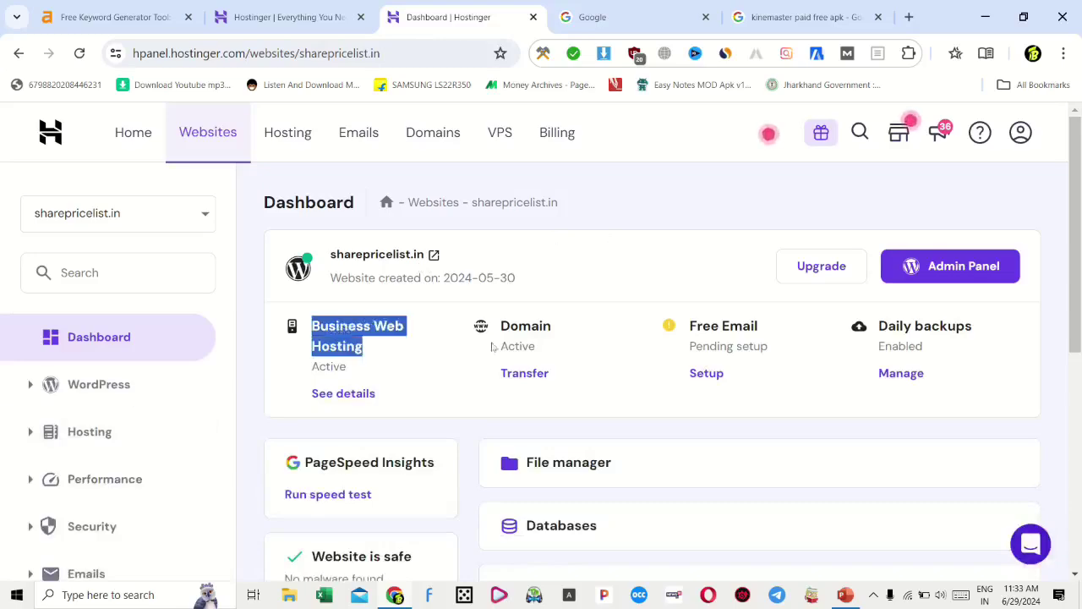
pyautogui.click(729, 208)
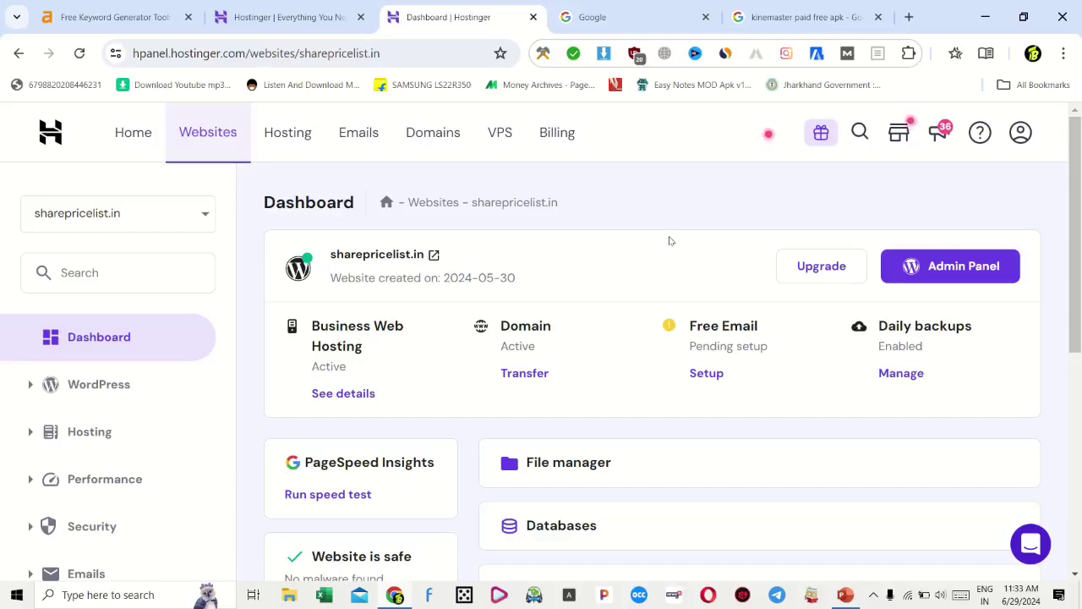
# Open the subdomain management page for the sharepricelist.in website
pyautogui.scroll(-1, 669, 241)
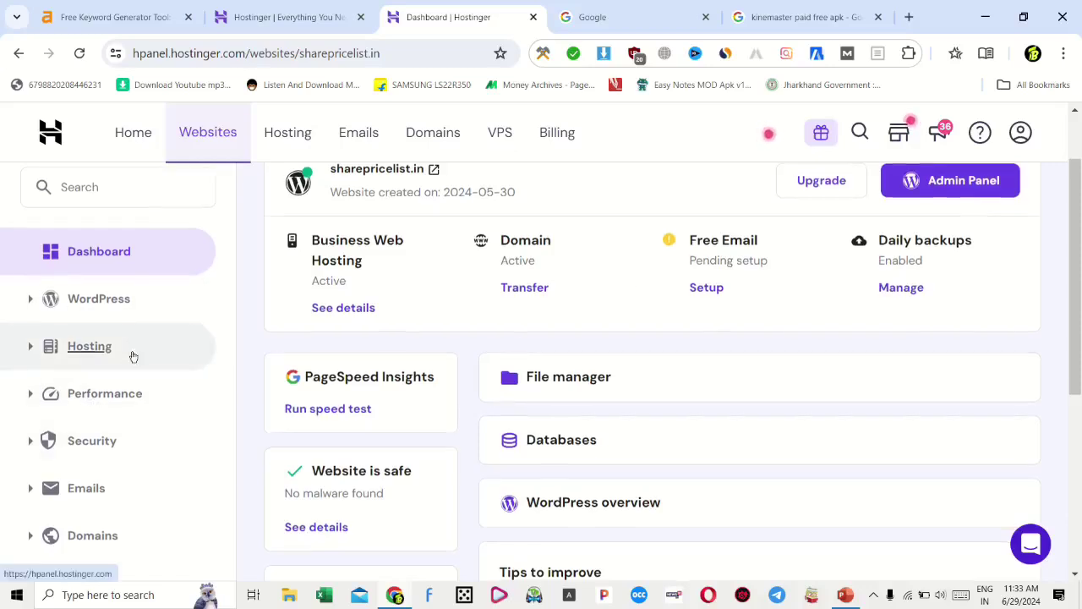
pyautogui.scroll(-1, 119, 385)
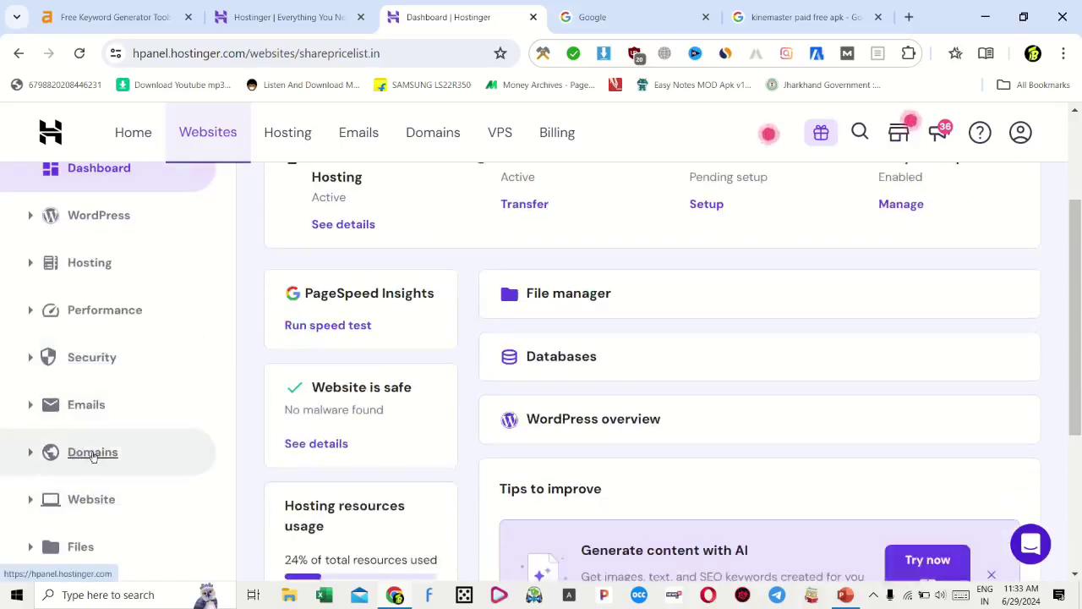
pyautogui.click(31, 451)
pyautogui.scroll(-1, 169, 406)
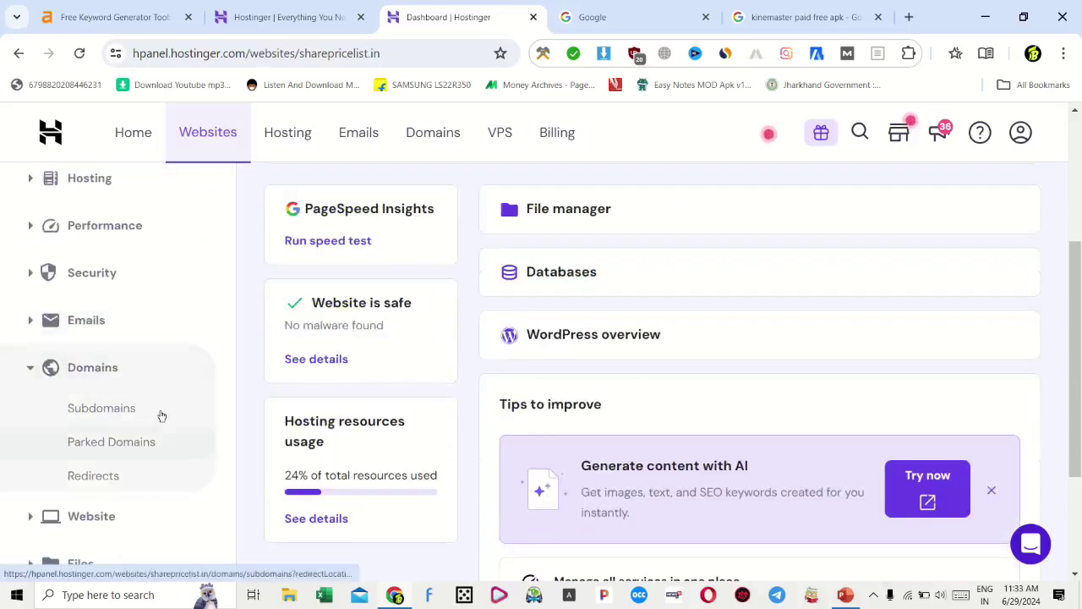
pyautogui.click(85, 411)
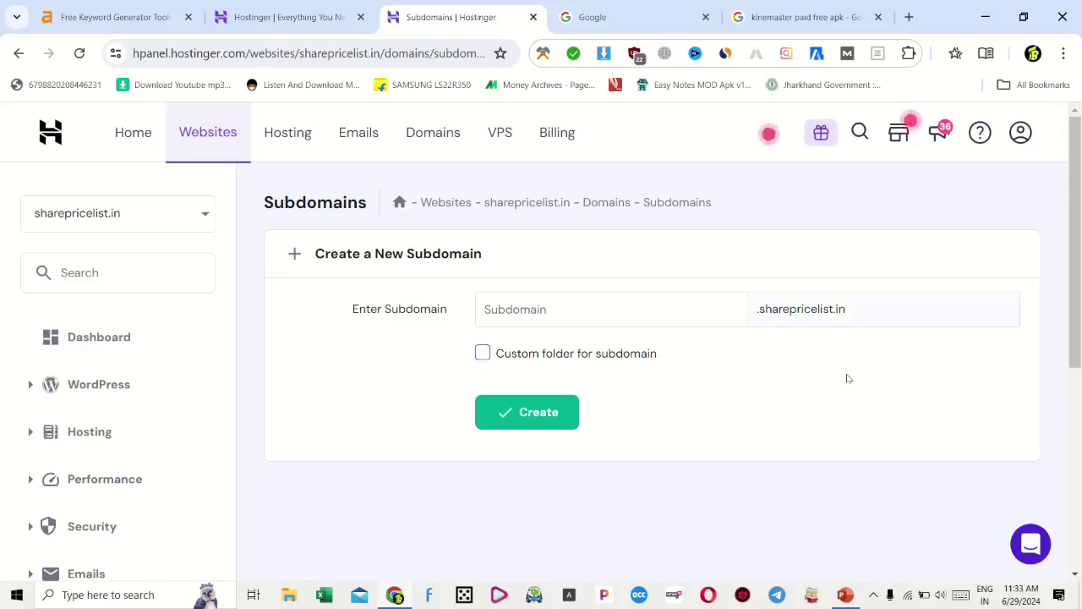
pyautogui.tripleClick(730, 308)
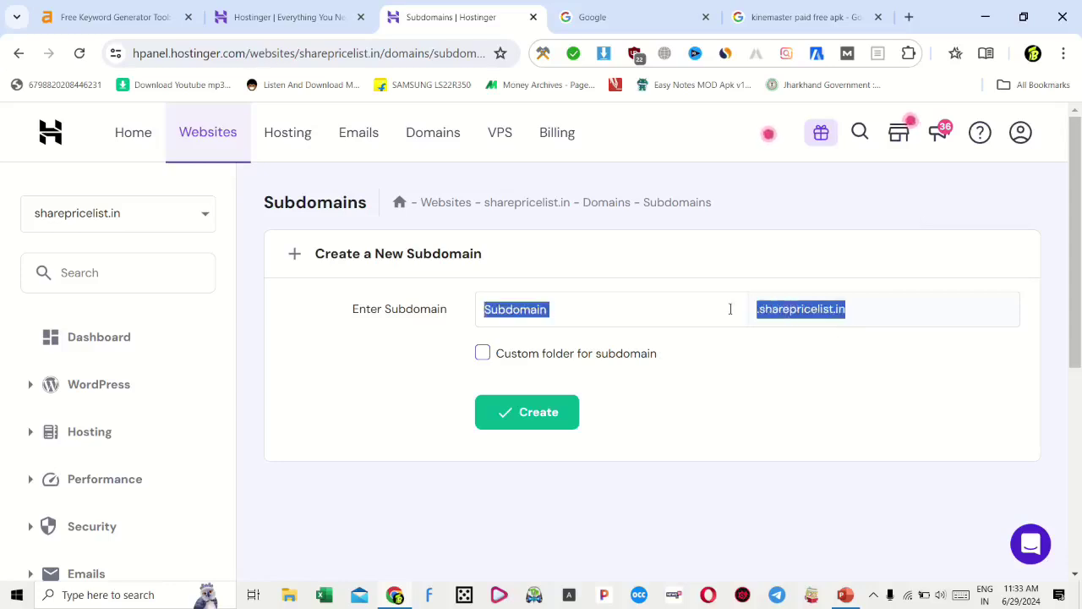
pyautogui.moveTo(846, 310); pyautogui.dragTo(771, 309)
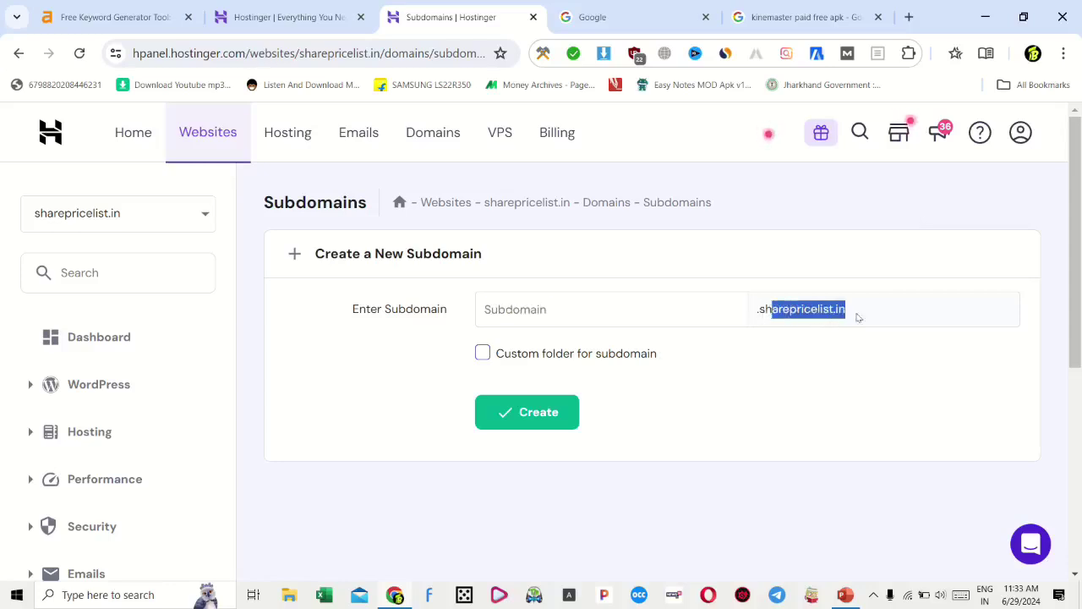
pyautogui.click(785, 353)
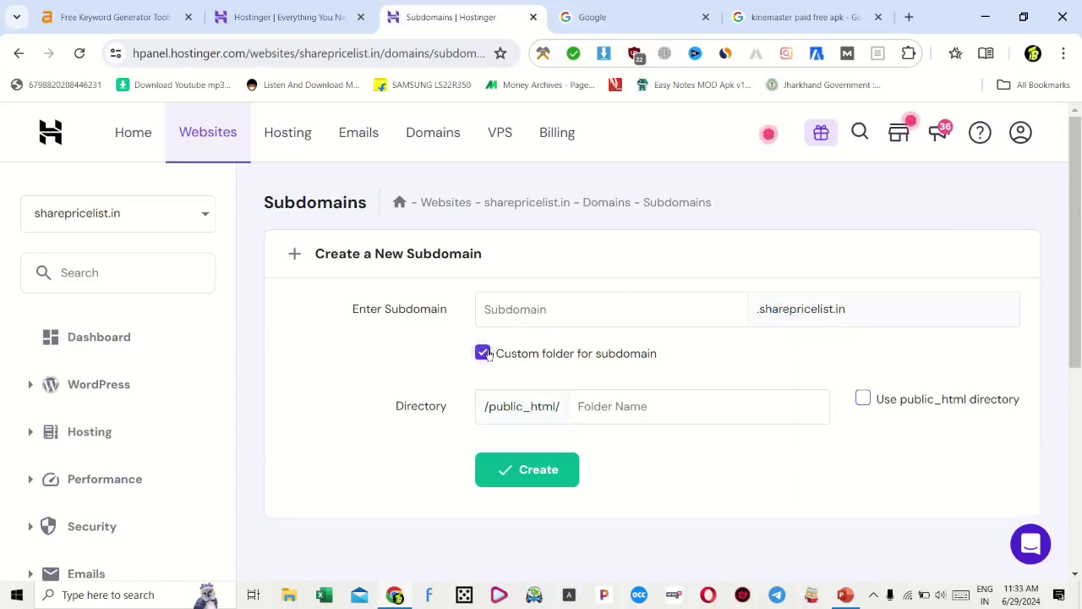
pyautogui.click(484, 354)
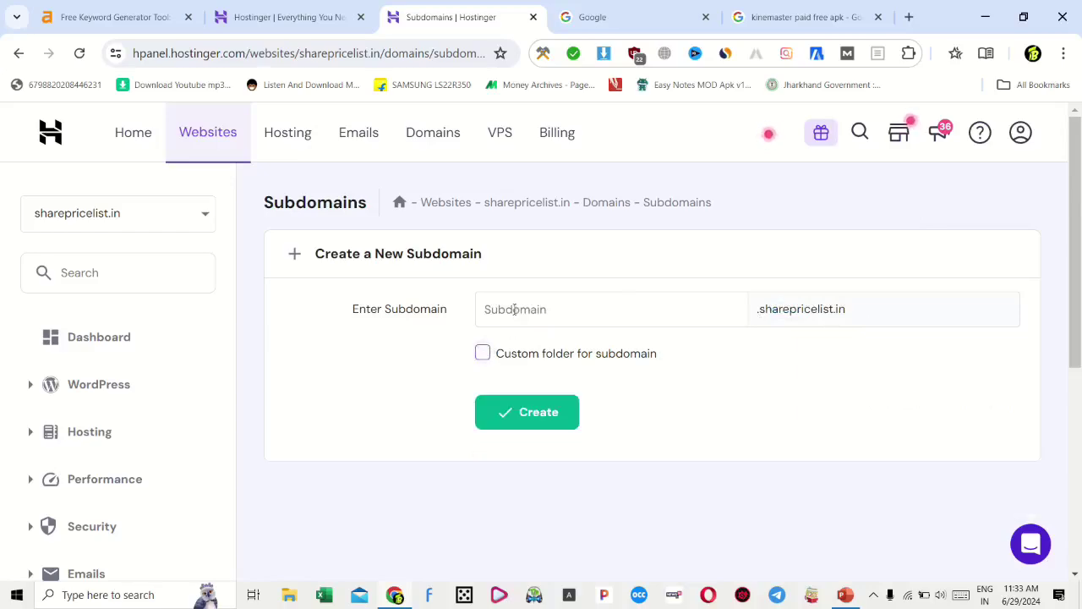
# Try to create a subdomain of sharepricelist.in with the pasted name "alight motion mod apk"
pyautogui.rightClick(512, 310)
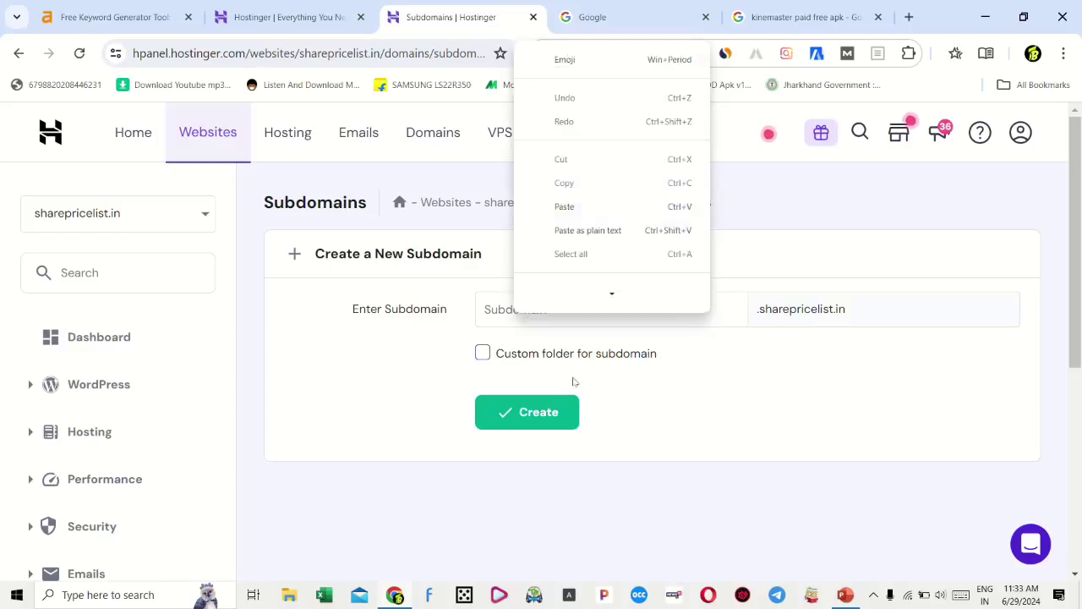
pyautogui.click(563, 205)
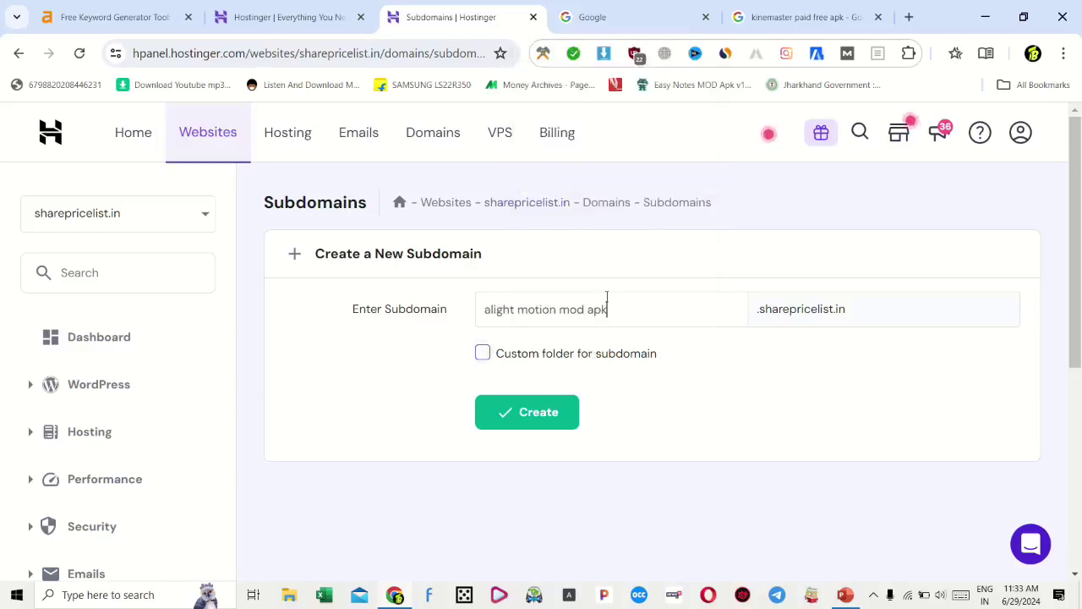
pyautogui.click(527, 420)
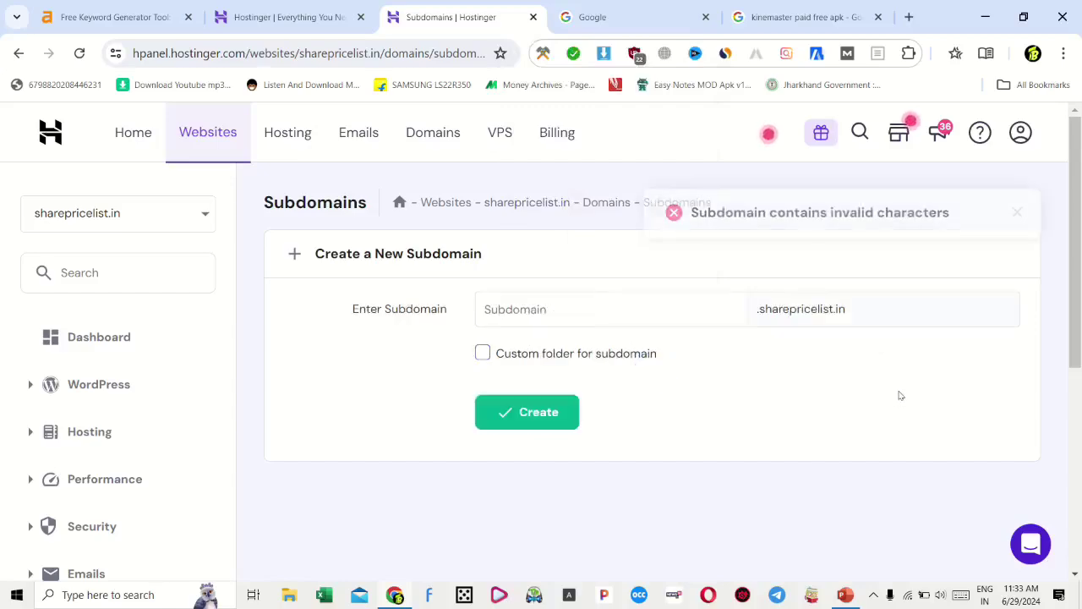
# Paste the keyword as the subdomain name, remove its spaces to make "alightmotionmodapk", and create the subdomain
pyautogui.rightClick(524, 302)
pyautogui.click(596, 207)
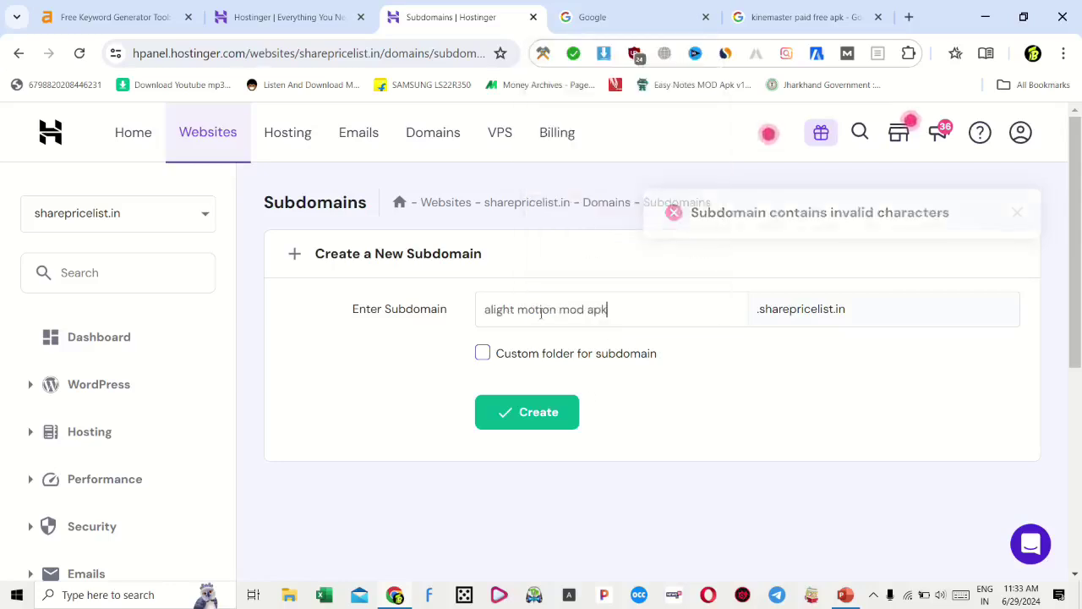
pyautogui.click(518, 308)
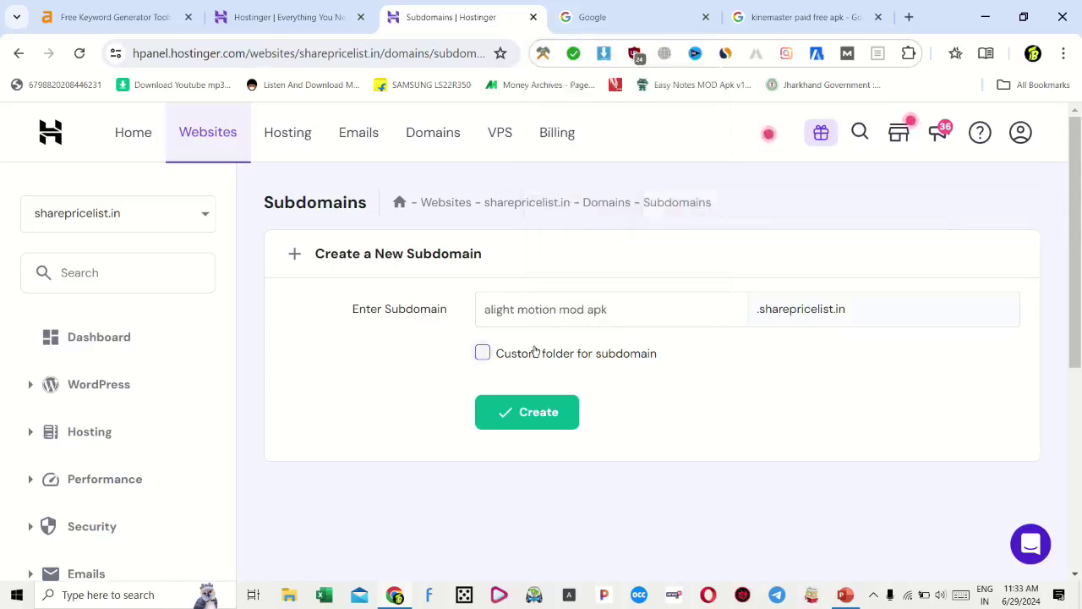
pyautogui.press('BackSpace')
pyautogui.click(555, 310)
pyautogui.press('BackSpace')
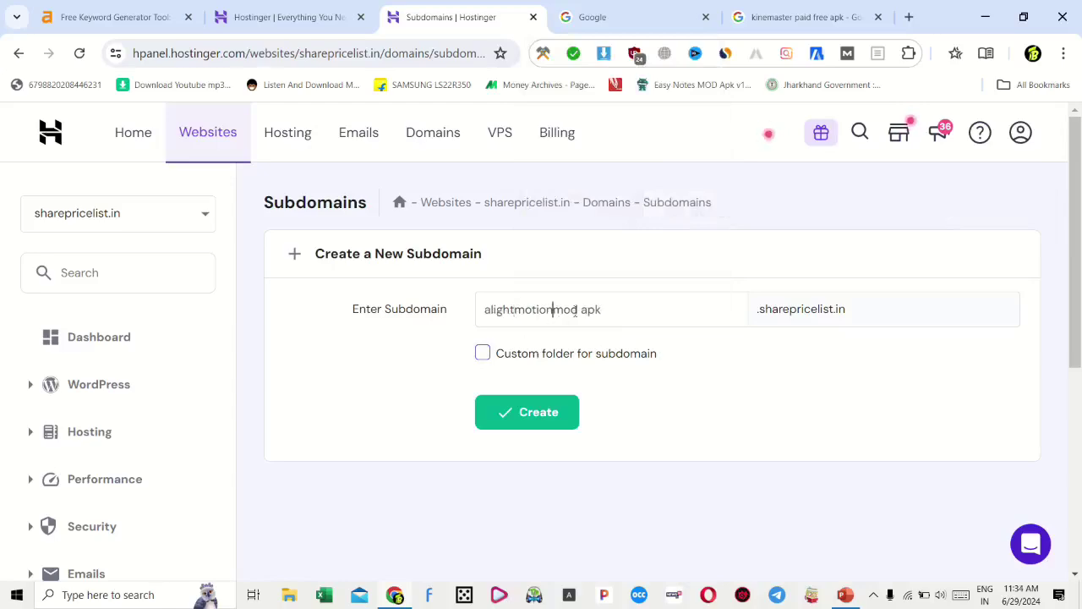
pyautogui.click(578, 309)
pyautogui.press('BackSpace')
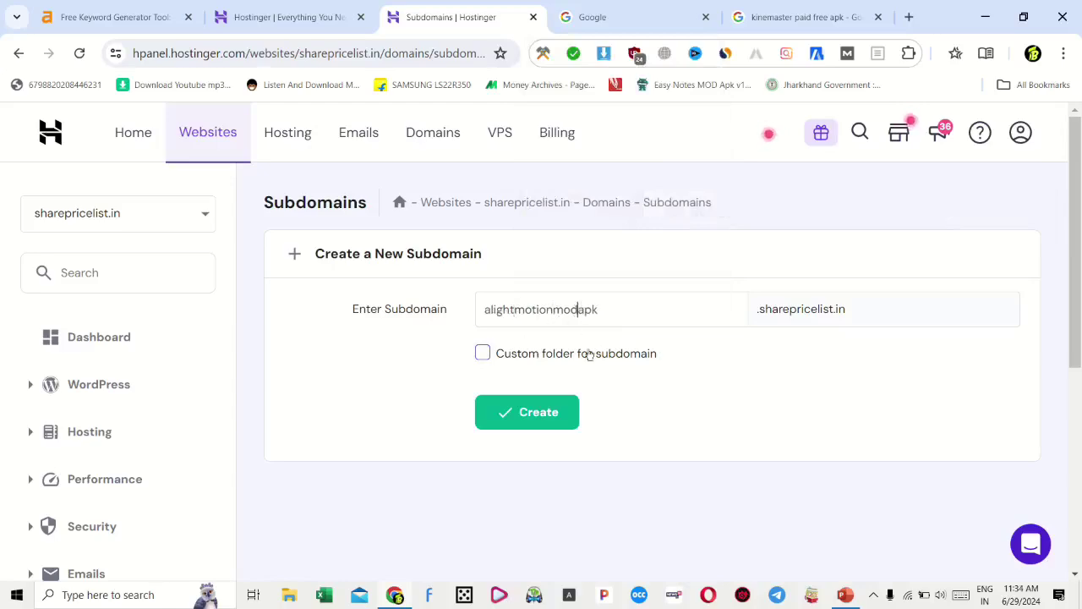
pyautogui.click(524, 413)
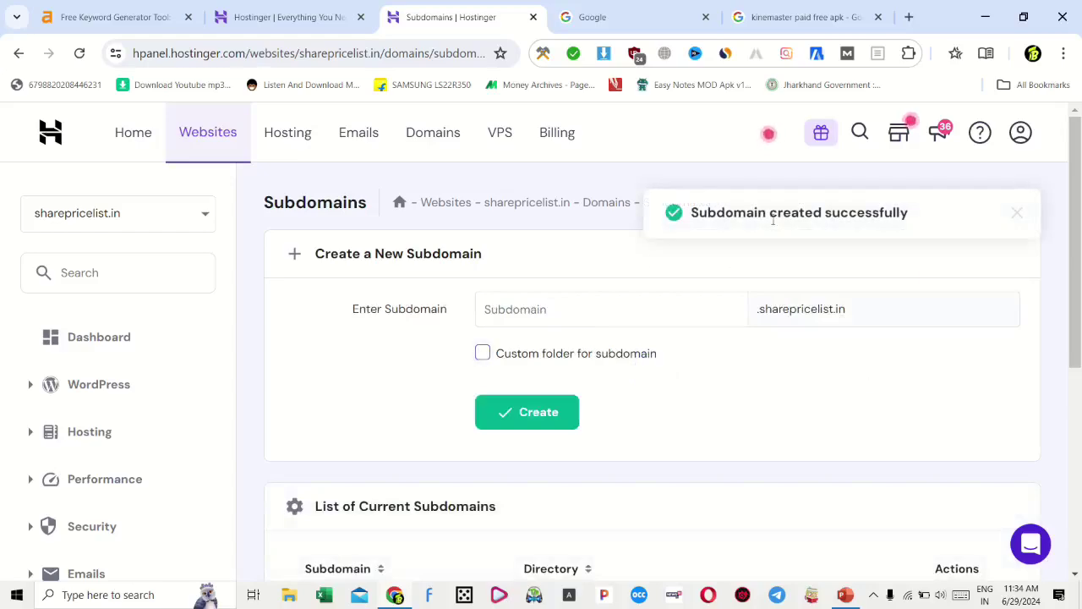
# Check the new subdomain's full address and keyword part in the list of current subdomains
pyautogui.scroll(-4, 812, 279)
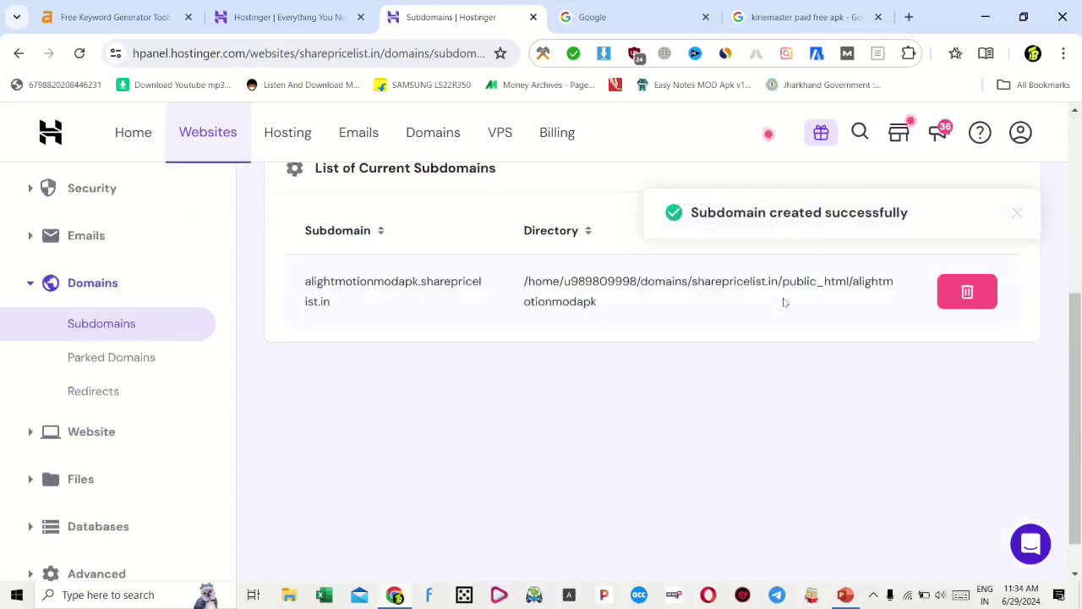
pyautogui.moveTo(306, 289); pyautogui.dragTo(338, 301)
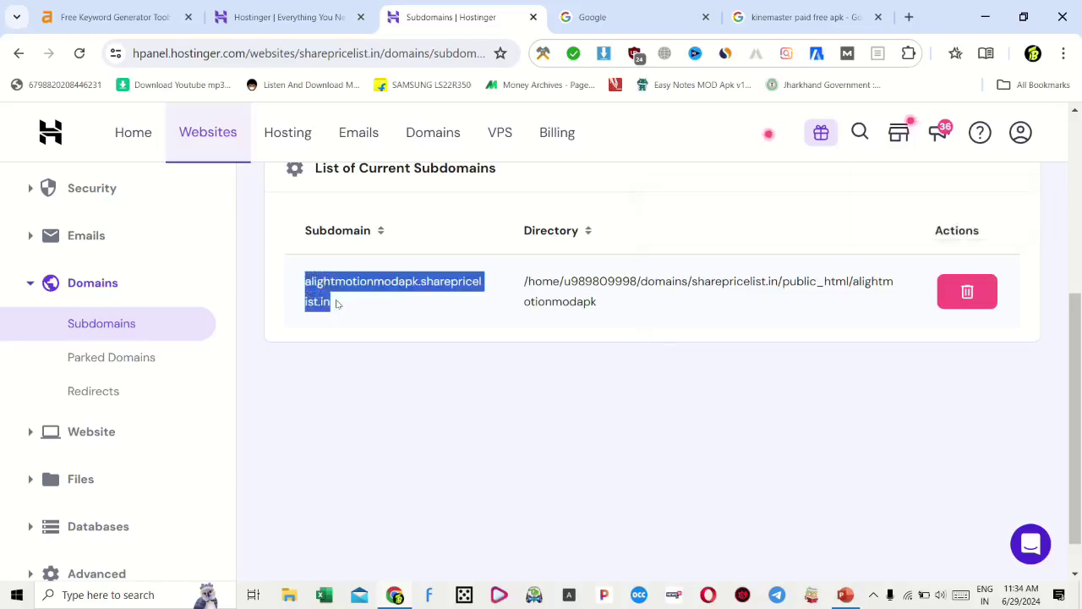
pyautogui.click(387, 322)
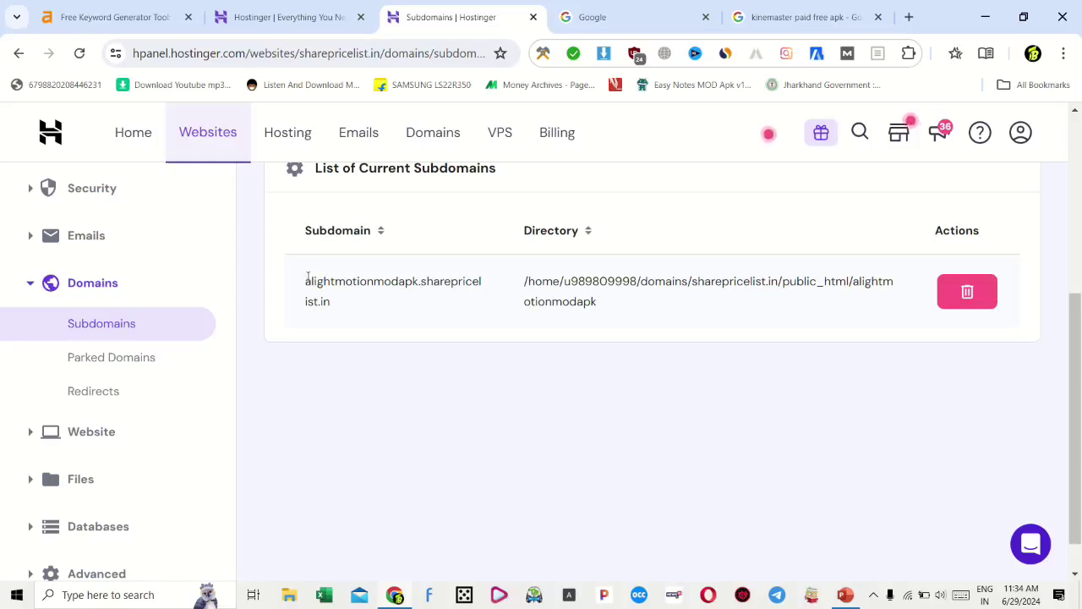
pyautogui.moveTo(307, 276); pyautogui.dragTo(420, 272)
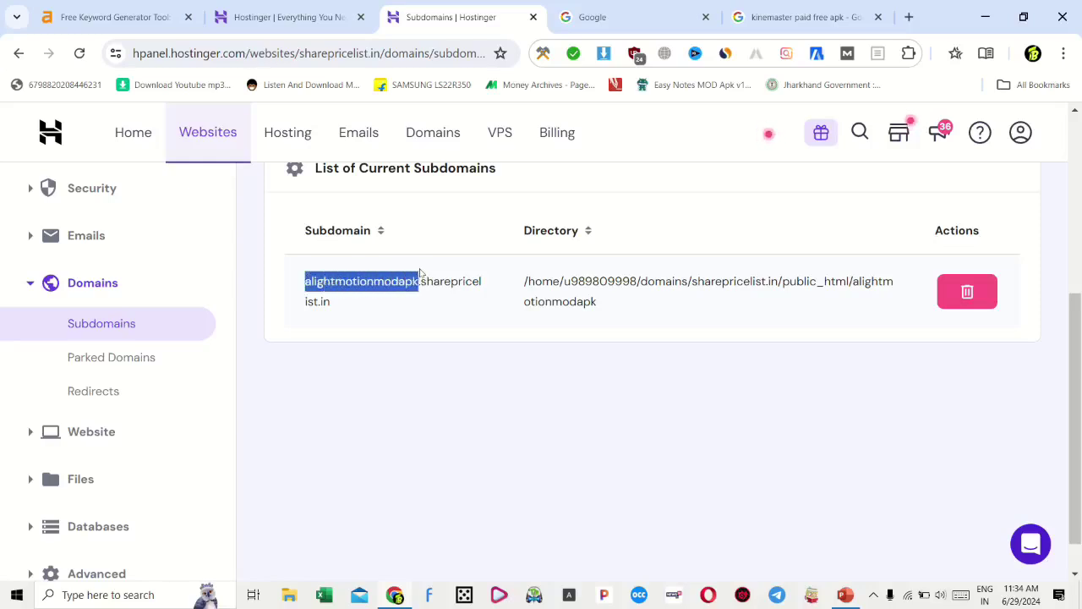
pyautogui.click(425, 318)
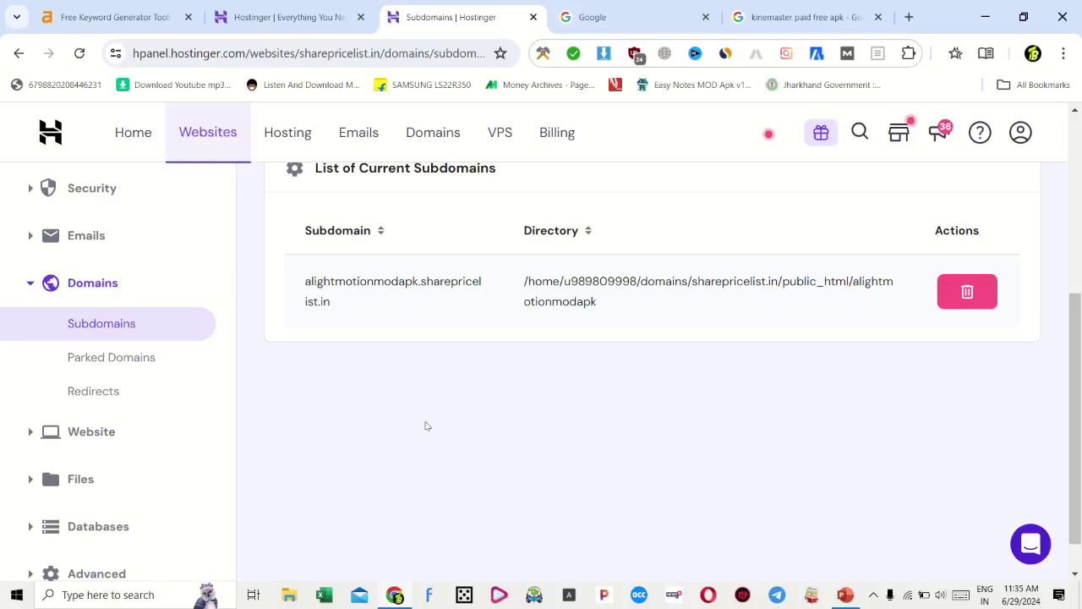
# Switch to the Google page and search for "iamrohit"
pyautogui.click(590, 18)
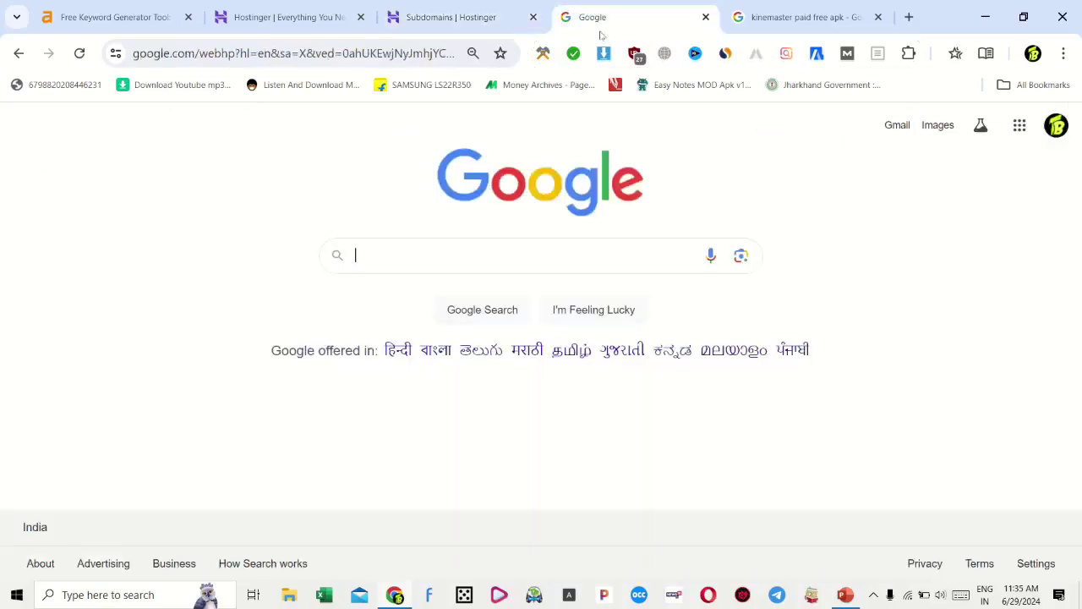
pyautogui.click(191, 46)
pyautogui.write('iam')
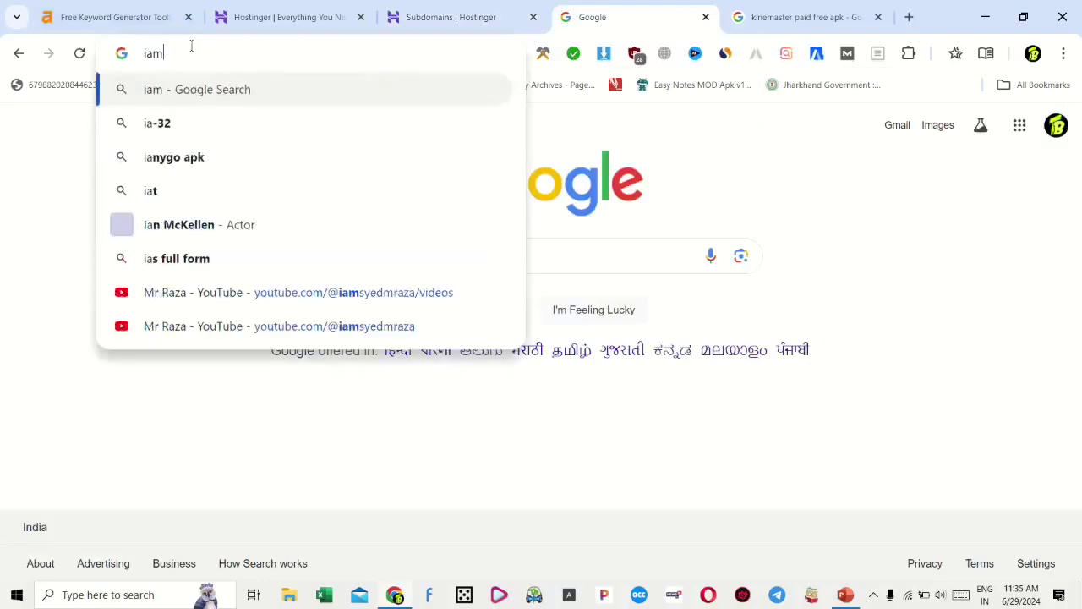
pyautogui.write('rohit')
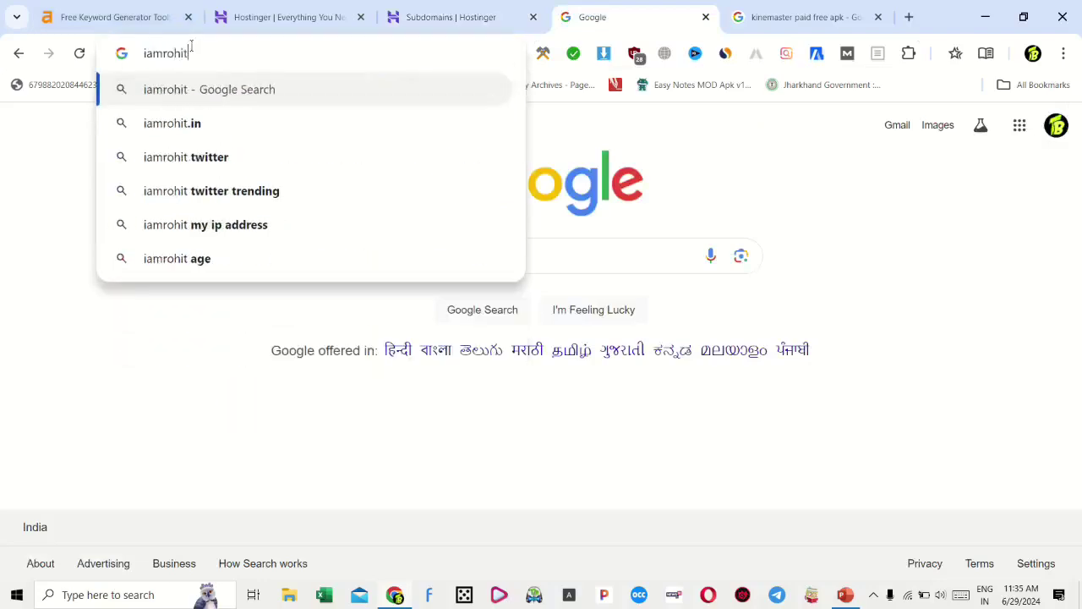
pyautogui.press('Return')
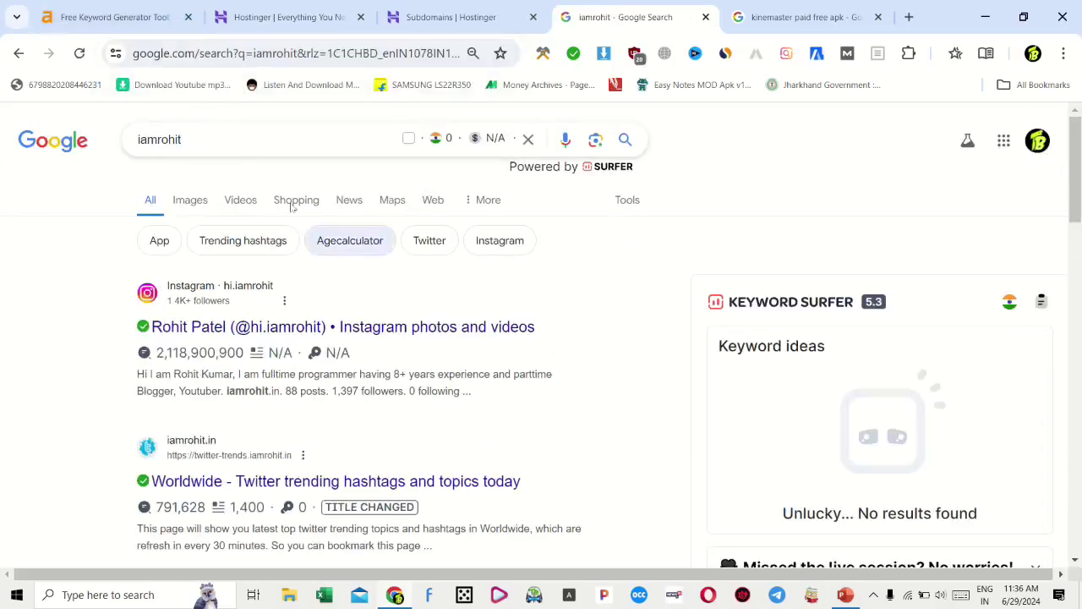
# Search Google for "twitter trends" and open the iamrohit.in subdomain result on India's Twitter trending hashtags
pyautogui.click(231, 53)
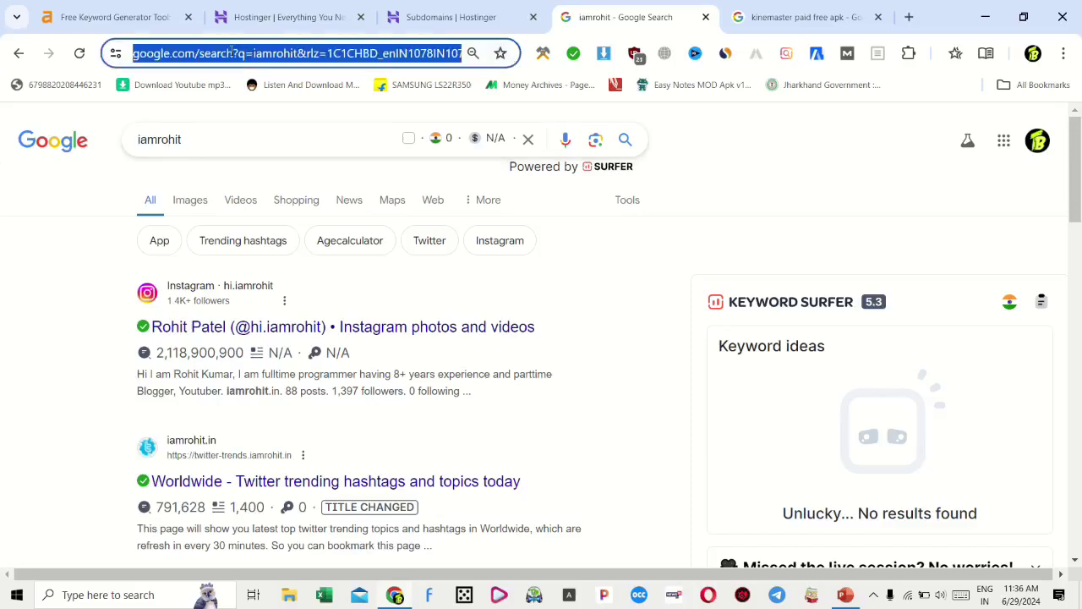
pyautogui.write('twitt')
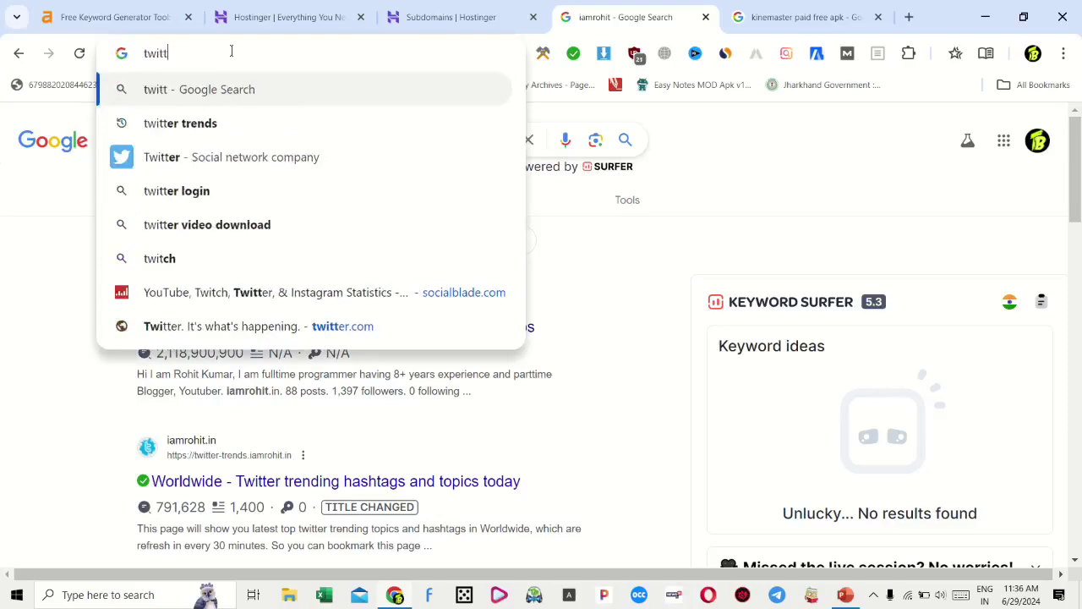
pyautogui.write('er trend')
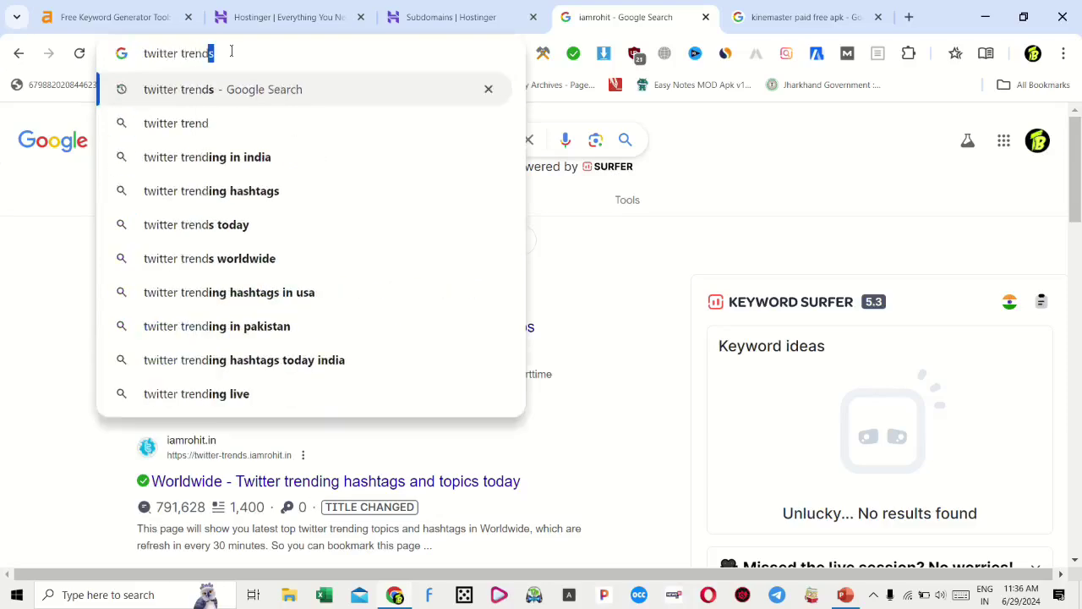
pyautogui.press('Return')
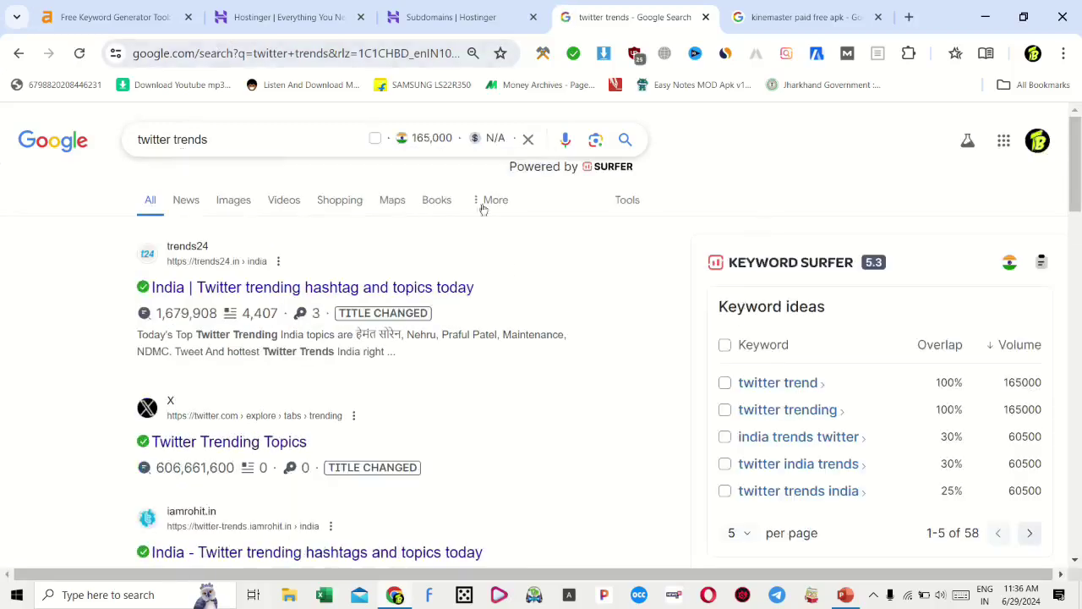
pyautogui.scroll(-3, 710, 190)
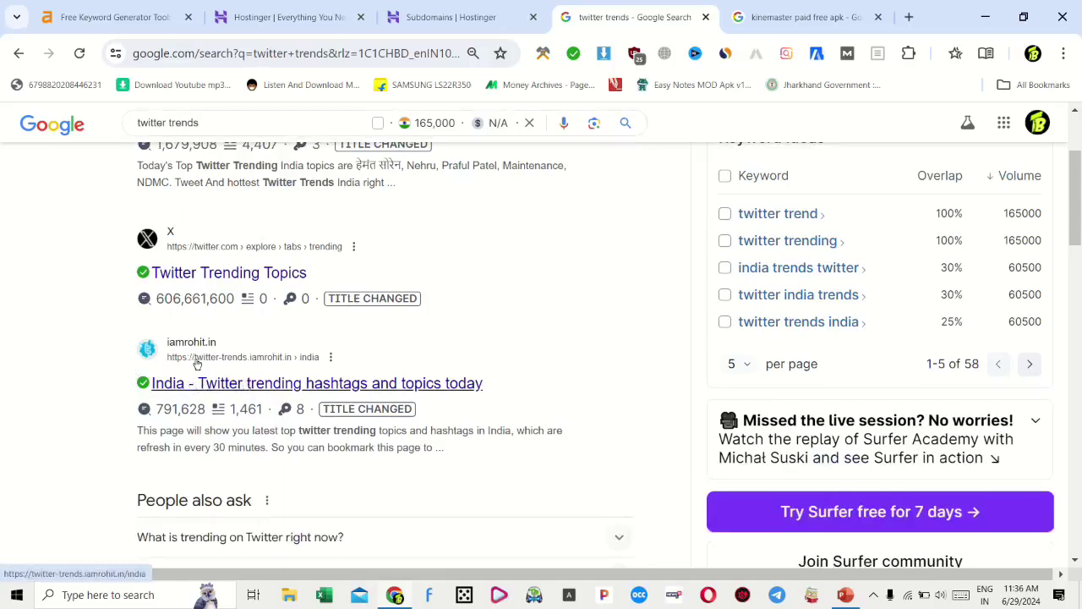
pyautogui.click(284, 385)
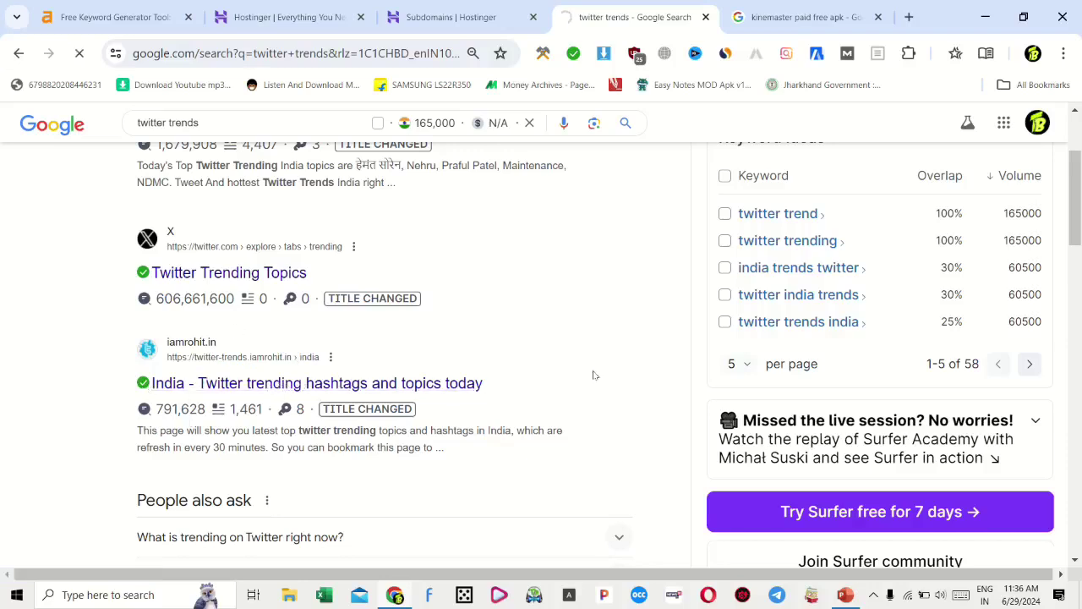
# Close the ad-blocker notice and examine the keyword subdomain and the main domain in the Twitter trends page's address
pyautogui.click(208, 53)
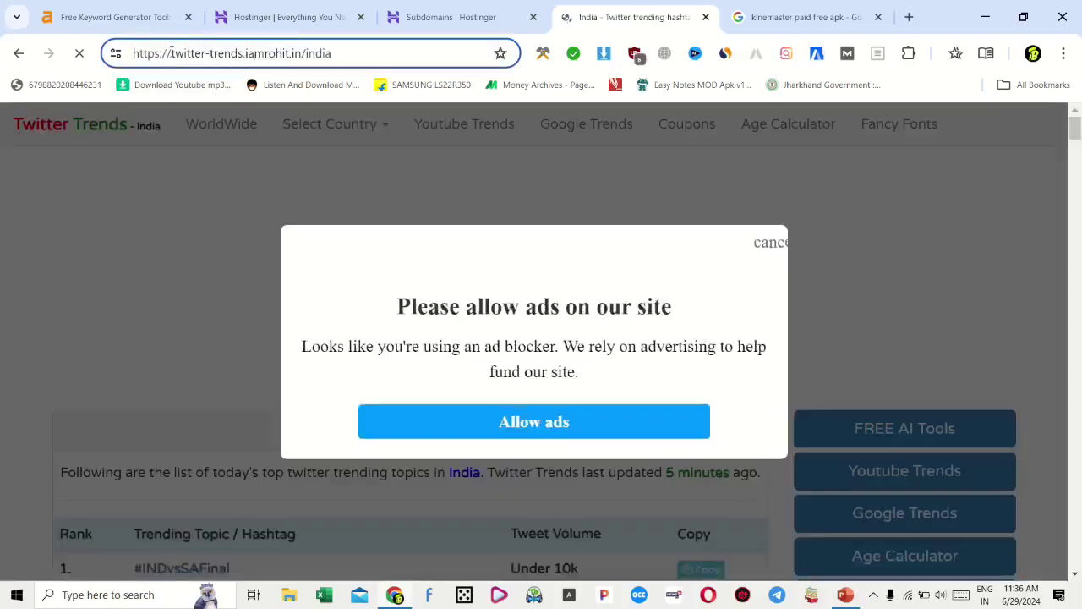
pyautogui.moveTo(170, 52); pyautogui.dragTo(243, 52)
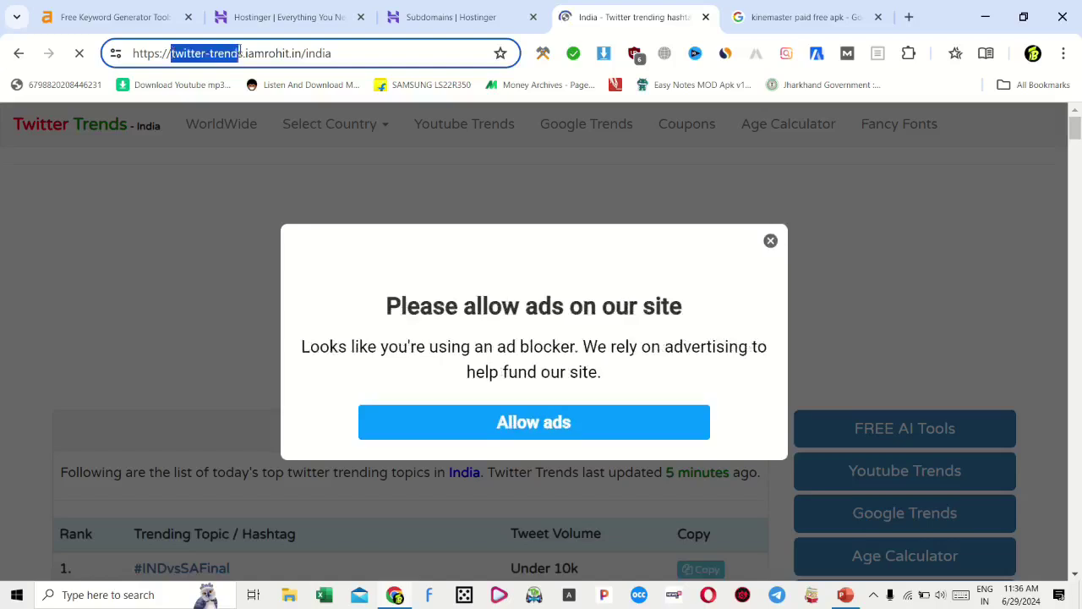
pyautogui.click(205, 52)
pyautogui.click(770, 232)
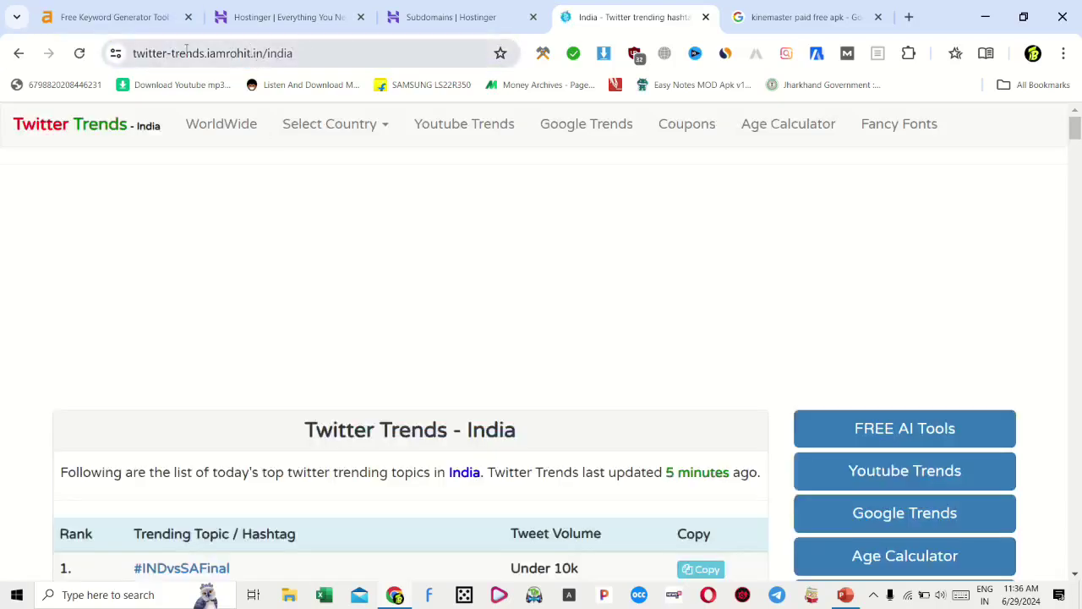
pyautogui.moveTo(206, 53); pyautogui.dragTo(135, 53)
pyautogui.click(246, 52)
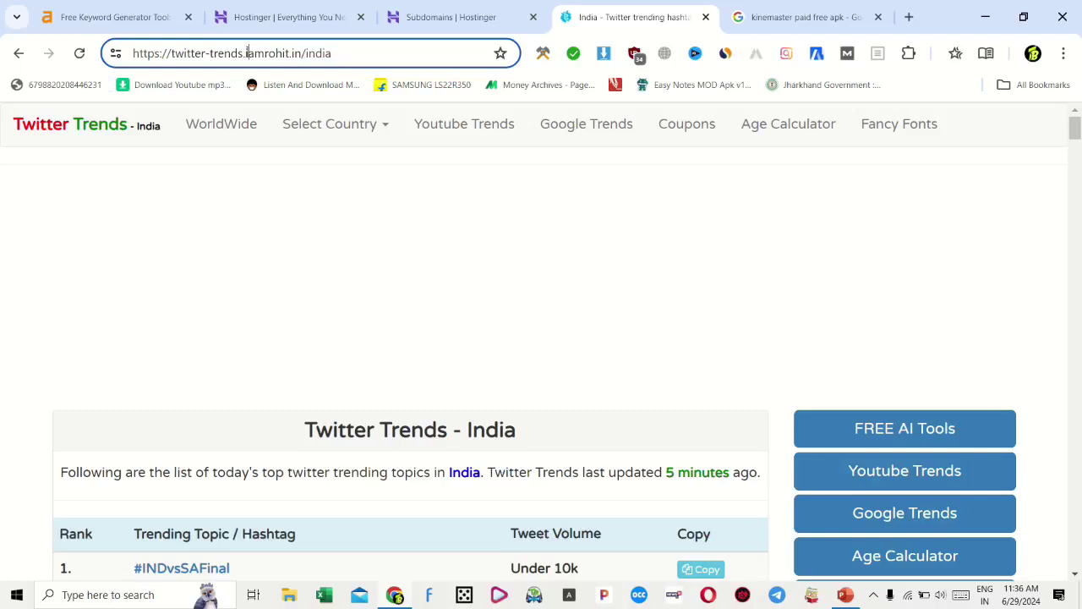
pyautogui.moveTo(245, 53); pyautogui.dragTo(302, 52)
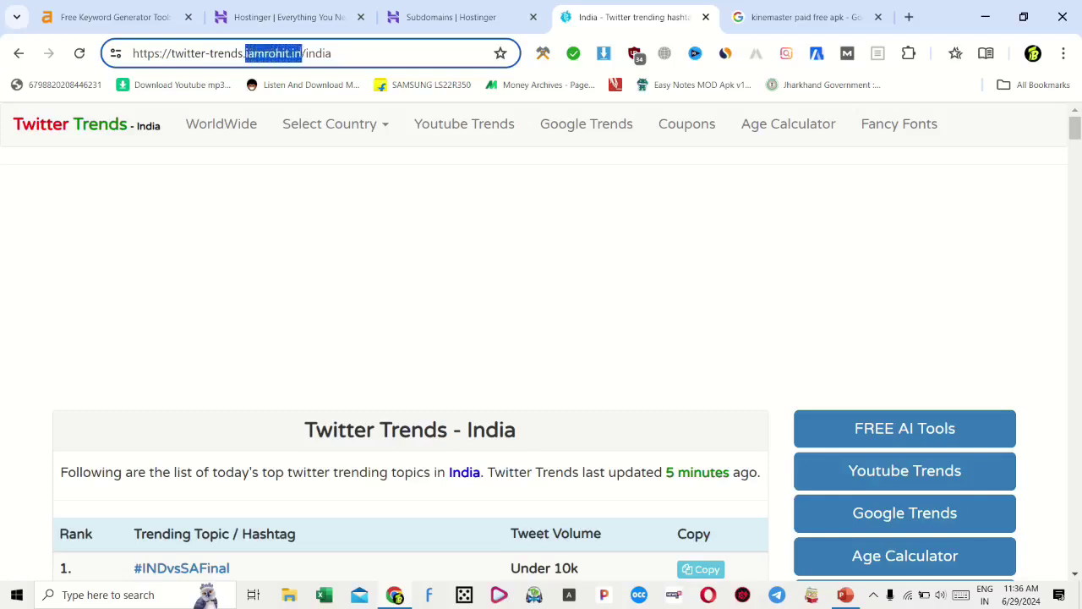
pyautogui.click(333, 53)
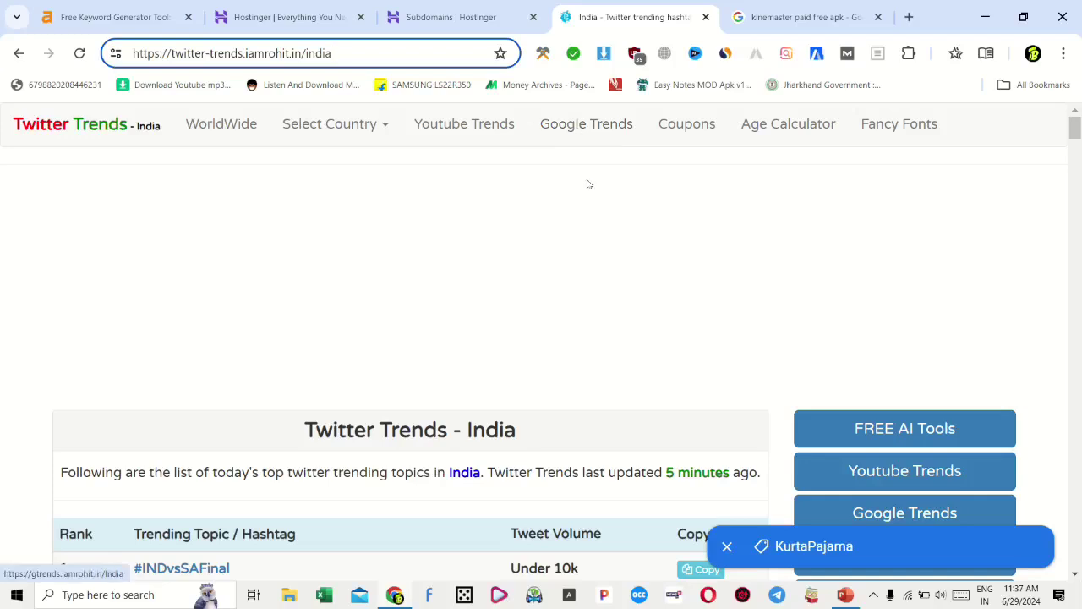
# Compare the new subdomain in Hostinger's list of current subdomains with the Twitter trends example page, ending on the Hostinger list
pyautogui.moveTo(472, 4)
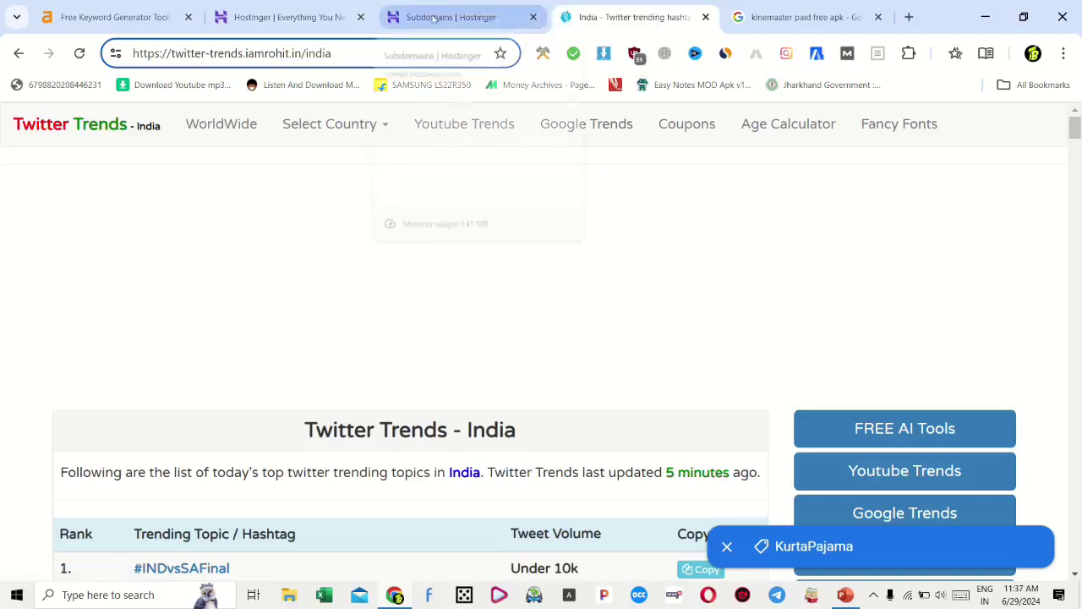
pyautogui.click(435, 17)
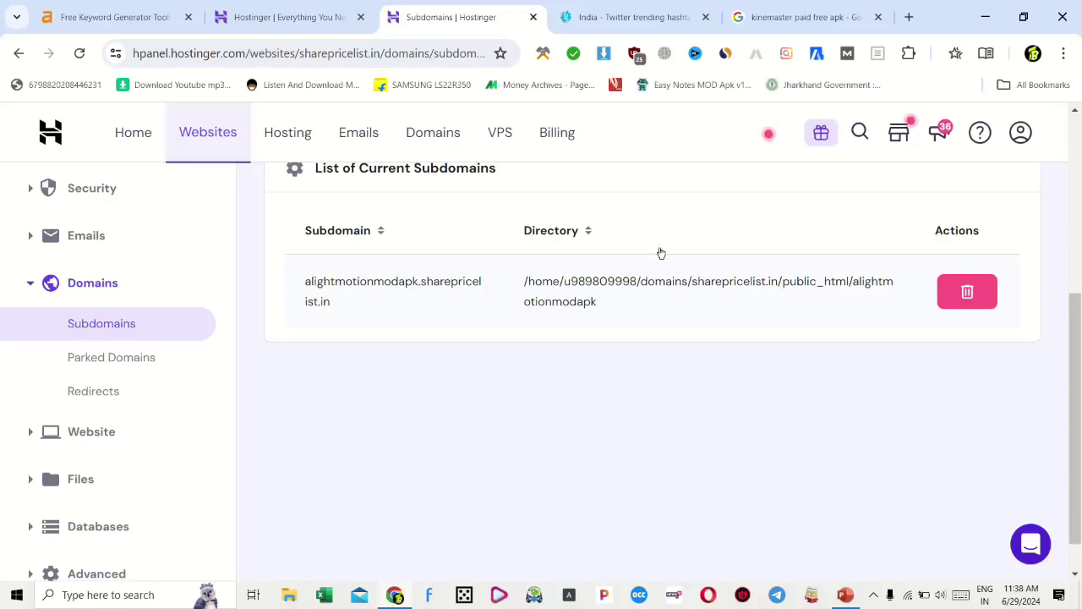
pyautogui.click(634, 17)
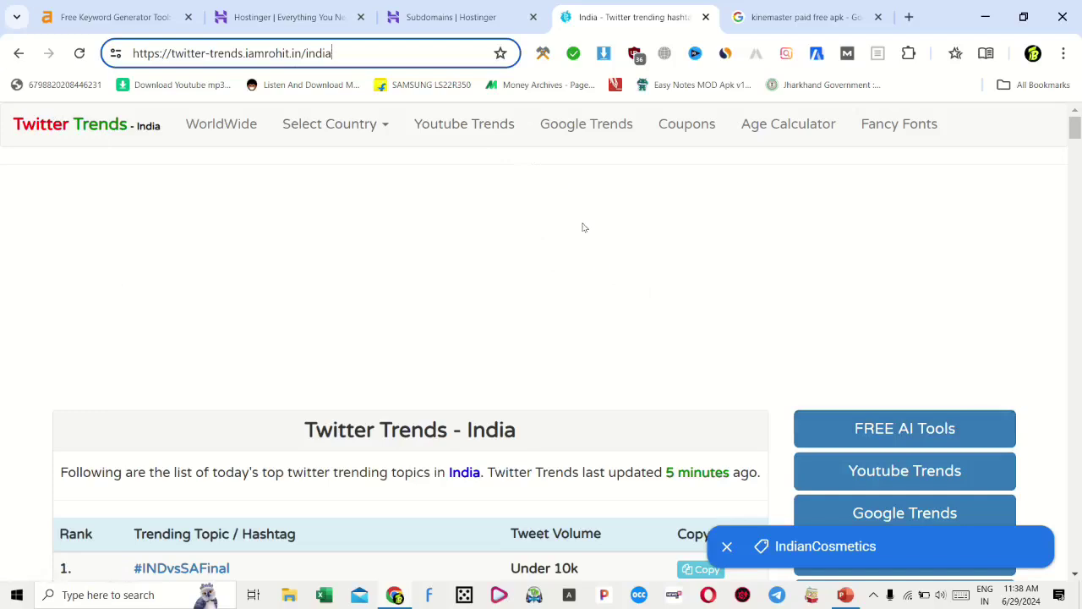
pyautogui.hotkey('ctrl', 'shift', 'Tab')
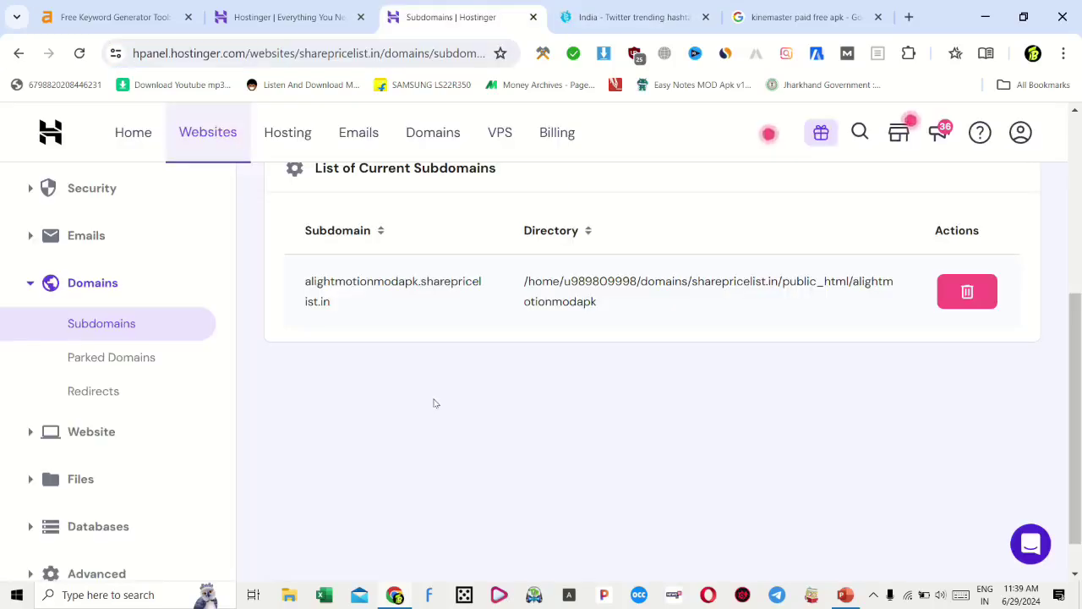